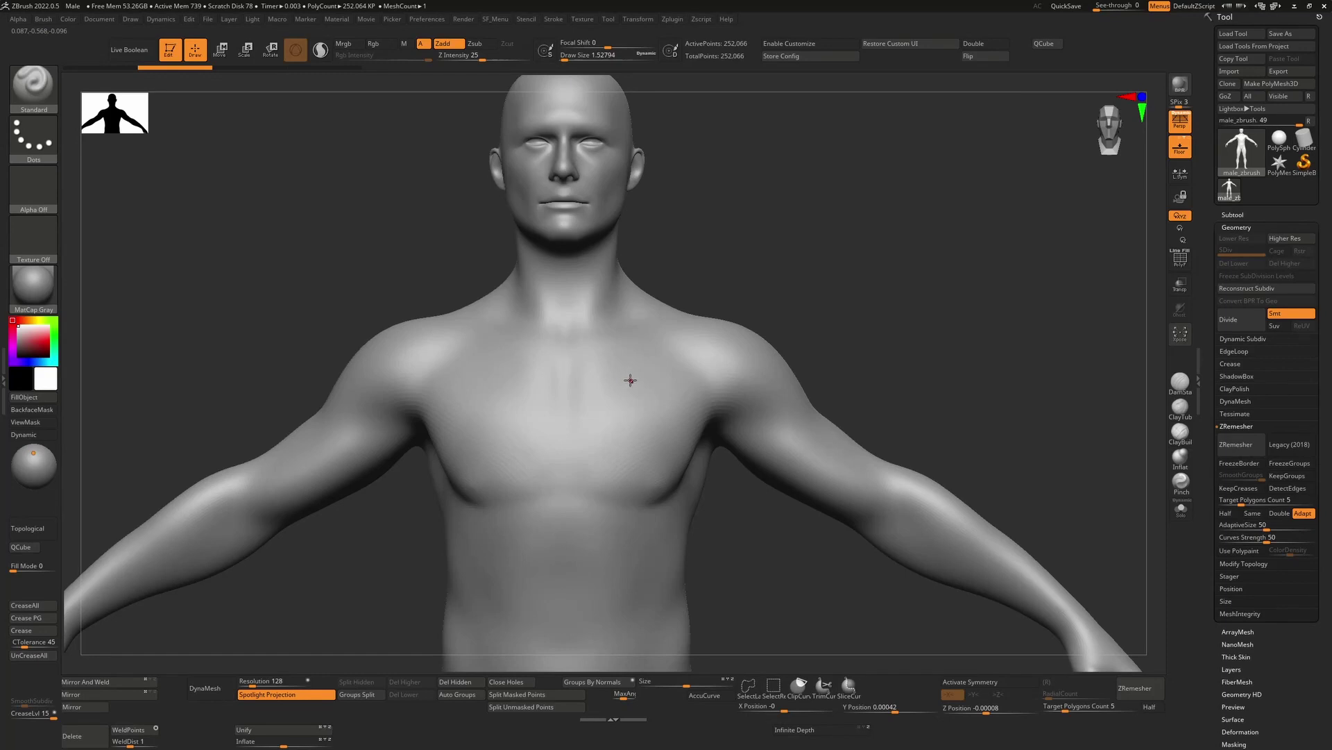
Bring up the brush palette and filter it to brushes beginning with C
key(b)
key(c)
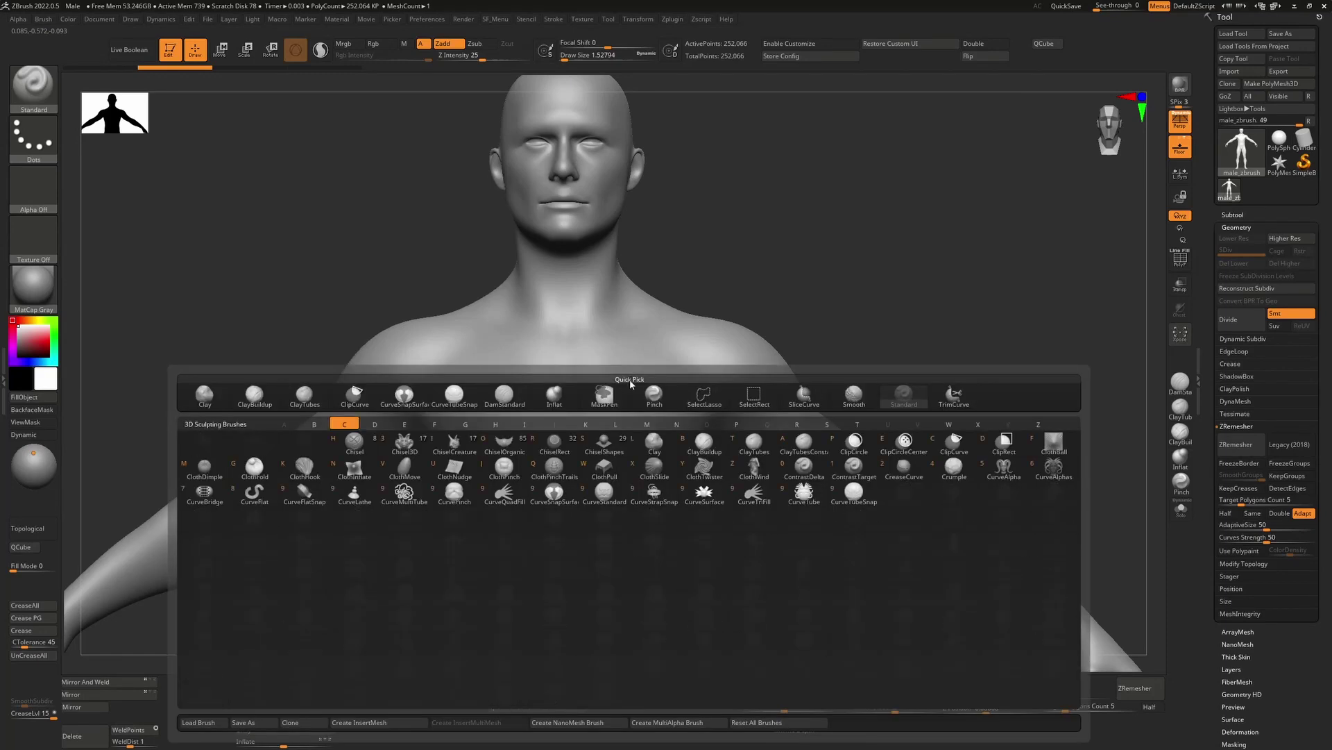
Draw and reshape a CurveSnapSurface patch across the figure's chest
click(564, 495)
mouse_move(630, 327)
mouse_down()
mouse_move(462, 411)
mouse_move(644, 528)
mouse_up()
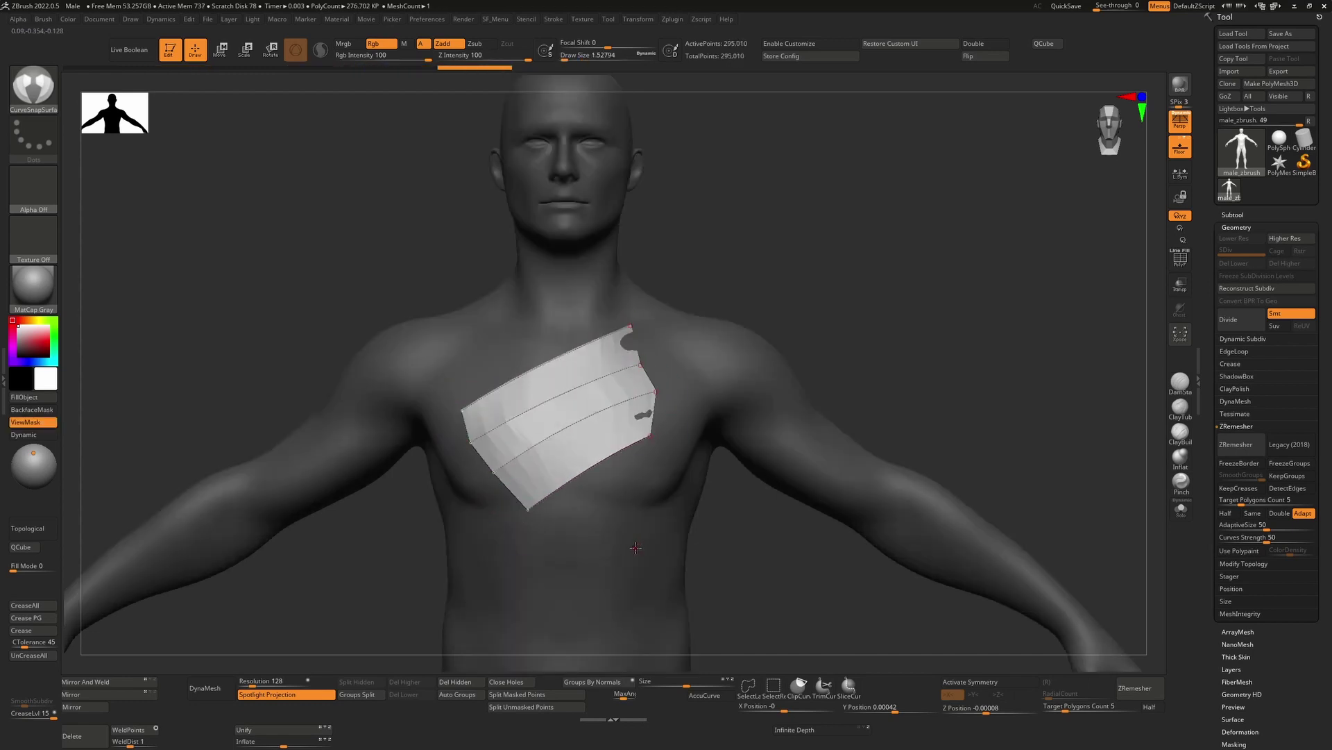
drag(728, 313, 810, 350)
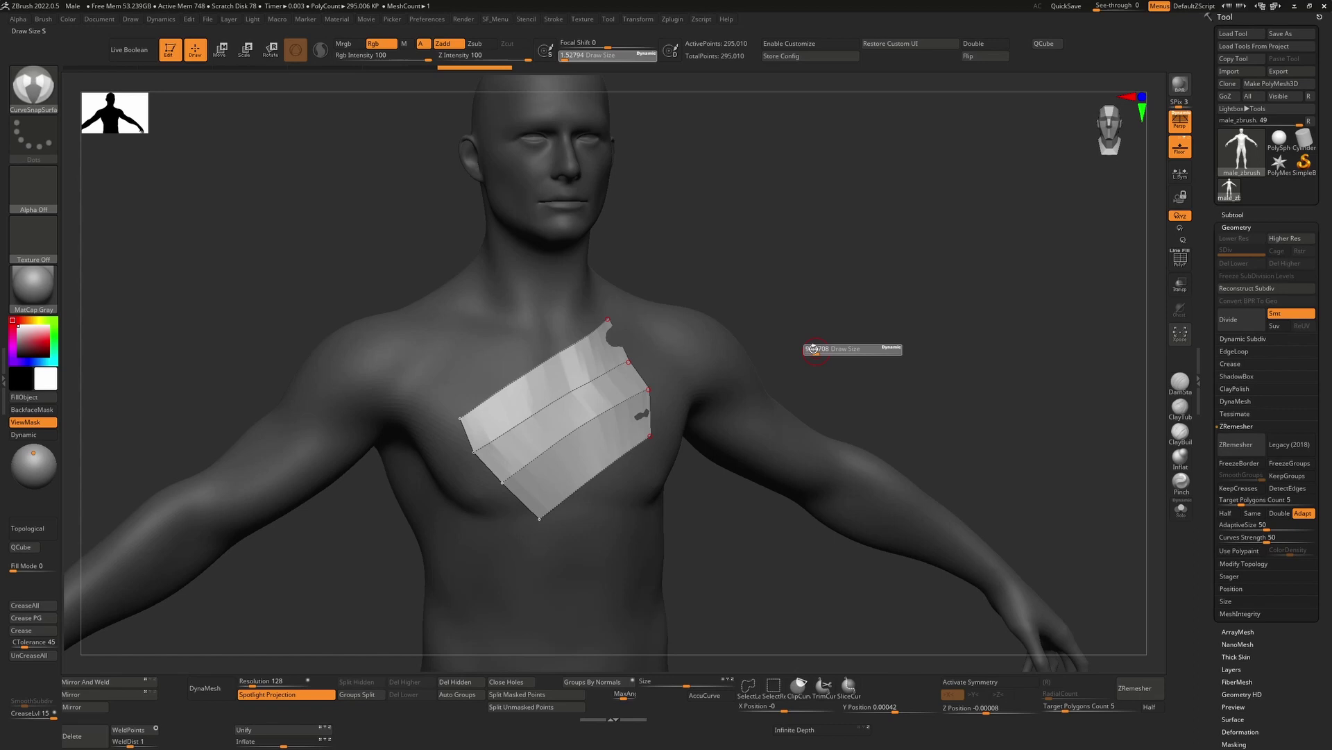
drag(610, 385, 595, 375)
drag(791, 344, 788, 346)
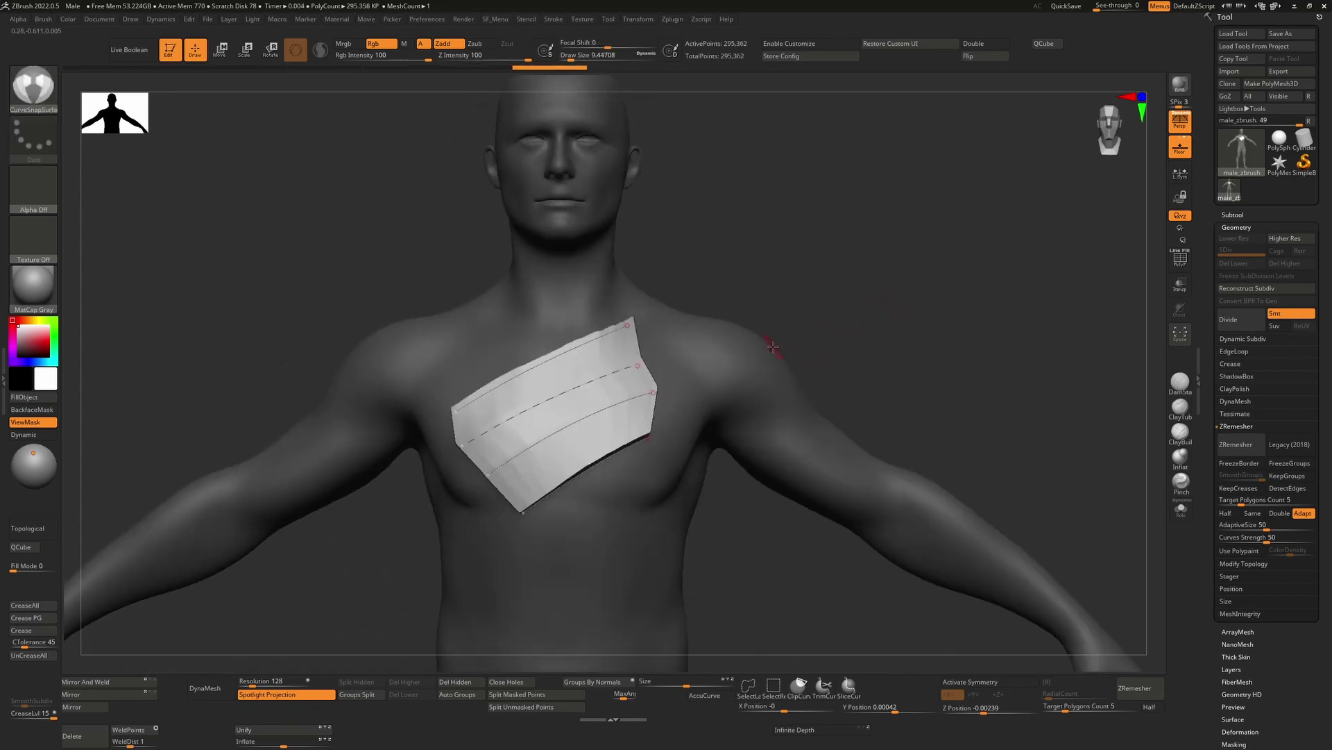
Draw CurveTubeSnap tubes: two across the abdomen and one from shoulder onto chest
key(b)
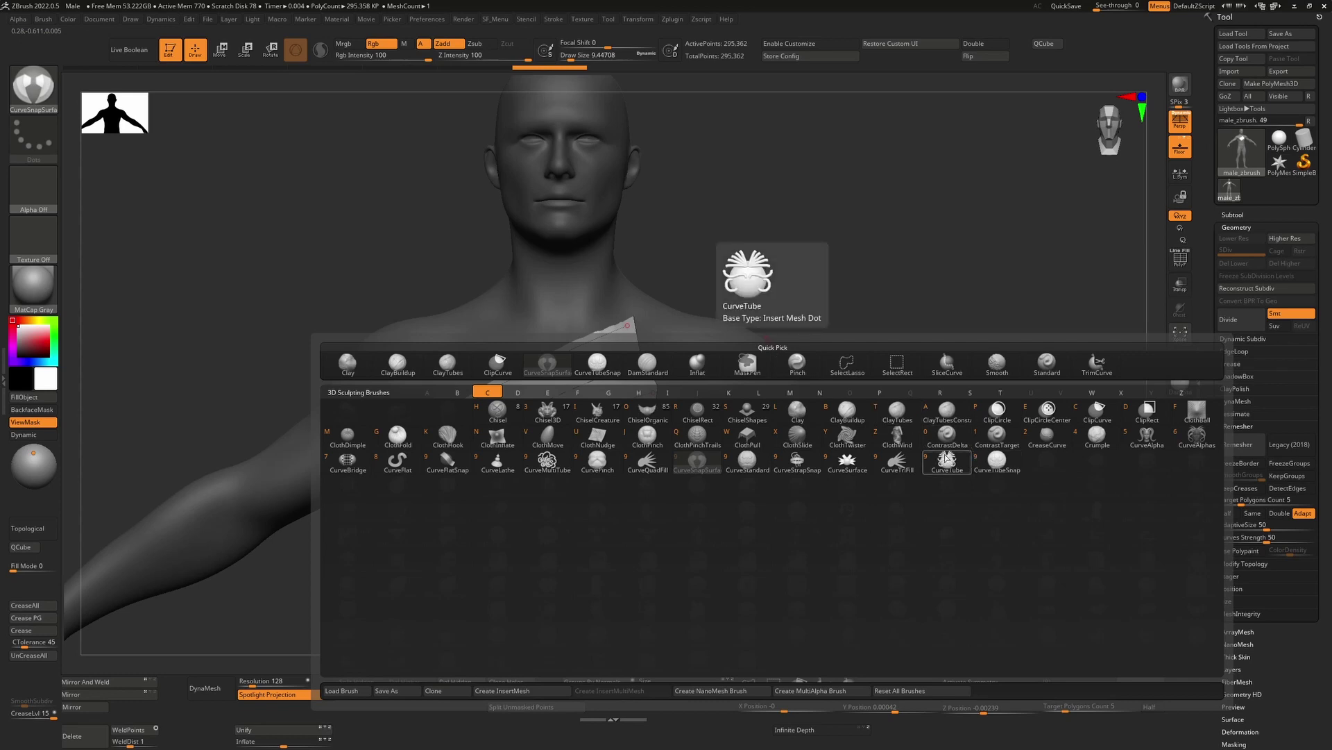
click(997, 459)
mouse_move(996, 452)
alt+mouse_down()
mouse_move(671, 398)
mouse_move(469, 489)
alt+mouse_up()
drag(693, 432, 542, 514)
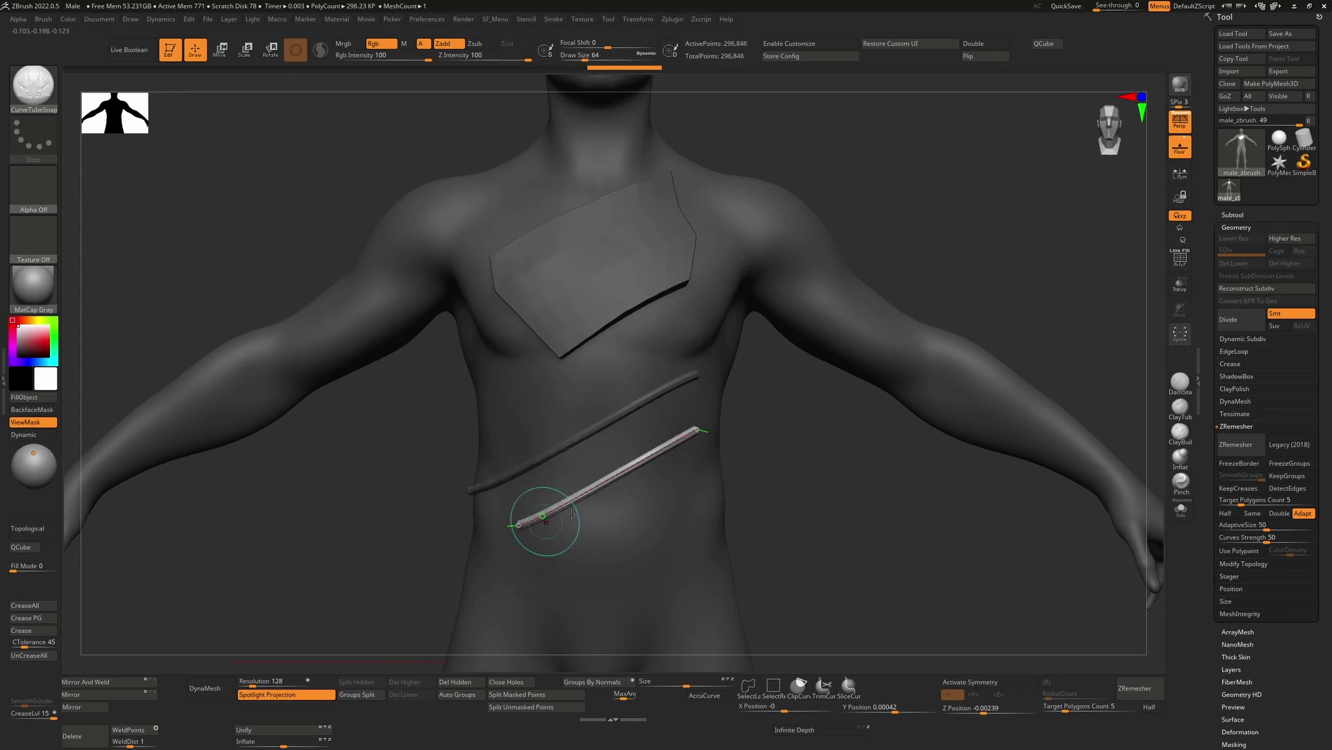
drag(1041, 260, 885, 265)
drag(437, 212, 599, 417)
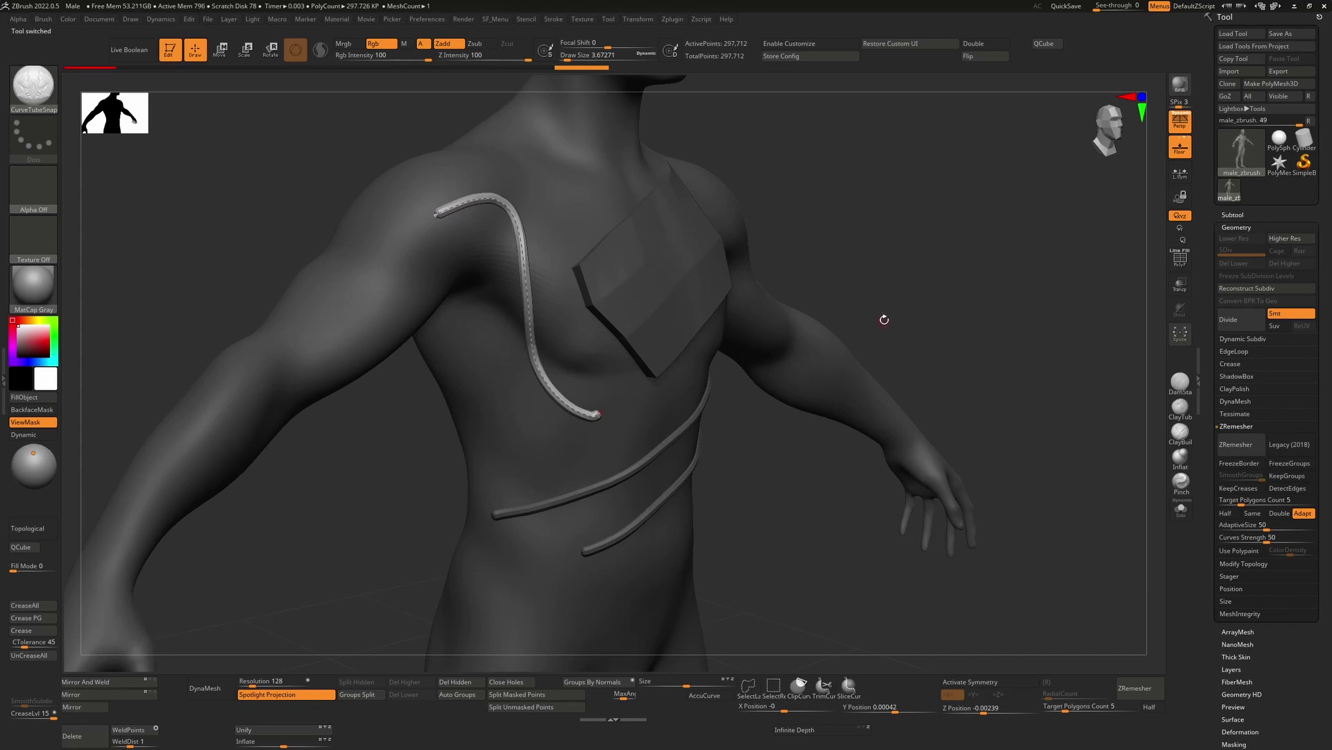
Orbit to a three-quarter view of the figure and pan it right and down
mouse_move(884, 310)
mouse_down()
mouse_move(907, 300)
mouse_move(729, 312)
mouse_move(602, 440)
mouse_up()
drag(990, 250, 794, 322)
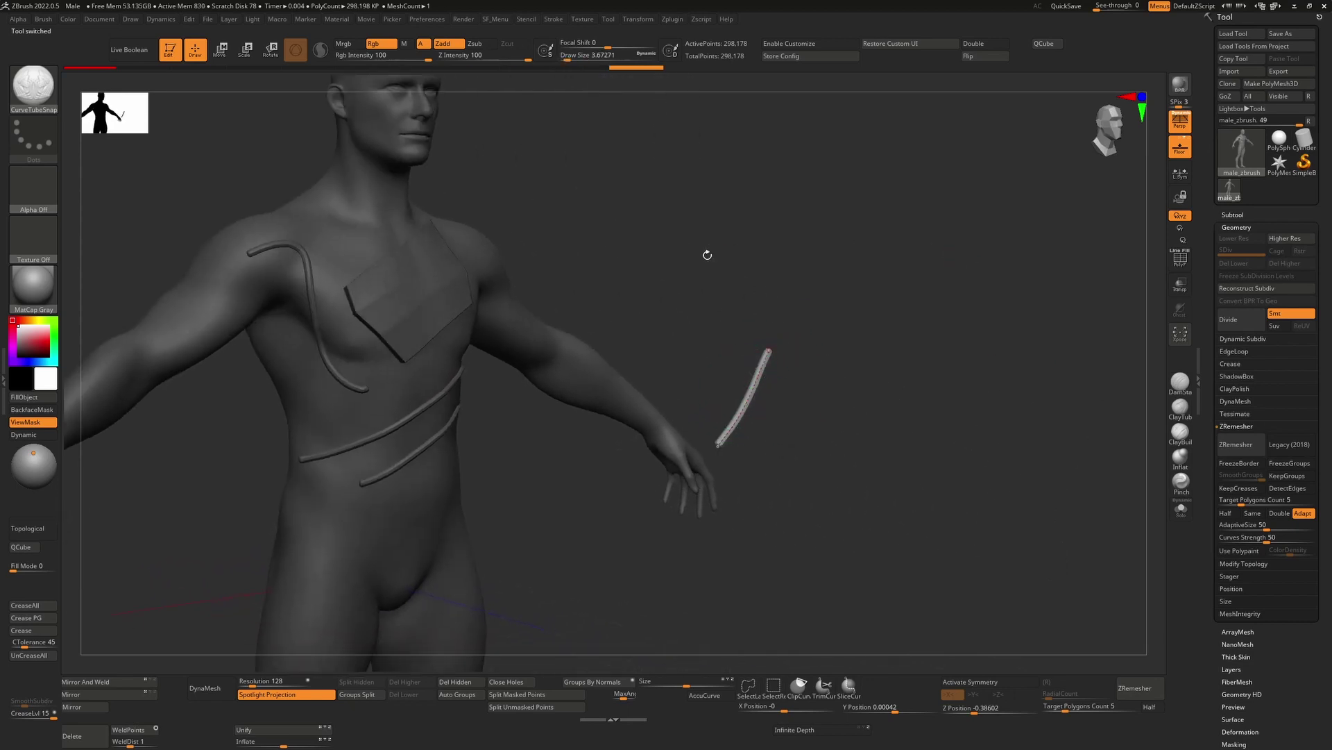
mouse_move(705, 253)
mouse_down()
mouse_move(612, 286)
mouse_move(609, 315)
mouse_up()
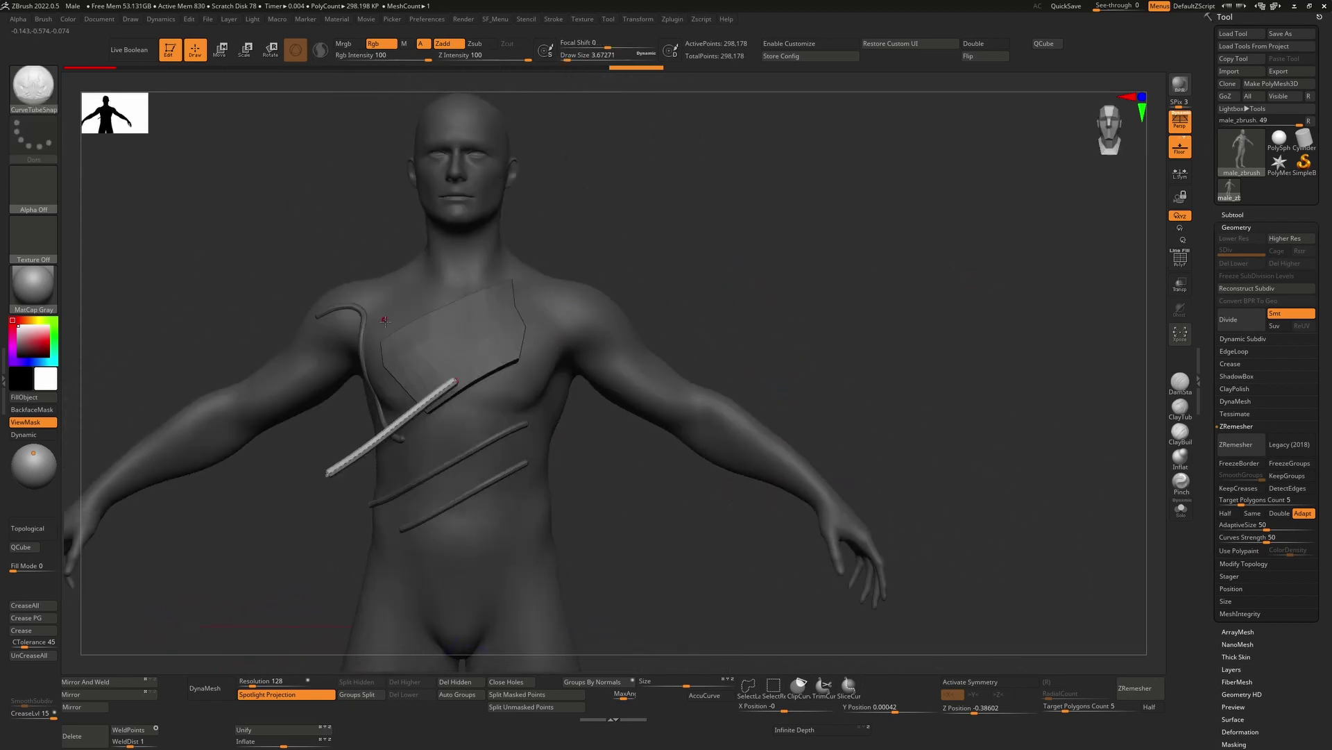
alt+drag(398, 256, 593, 326)
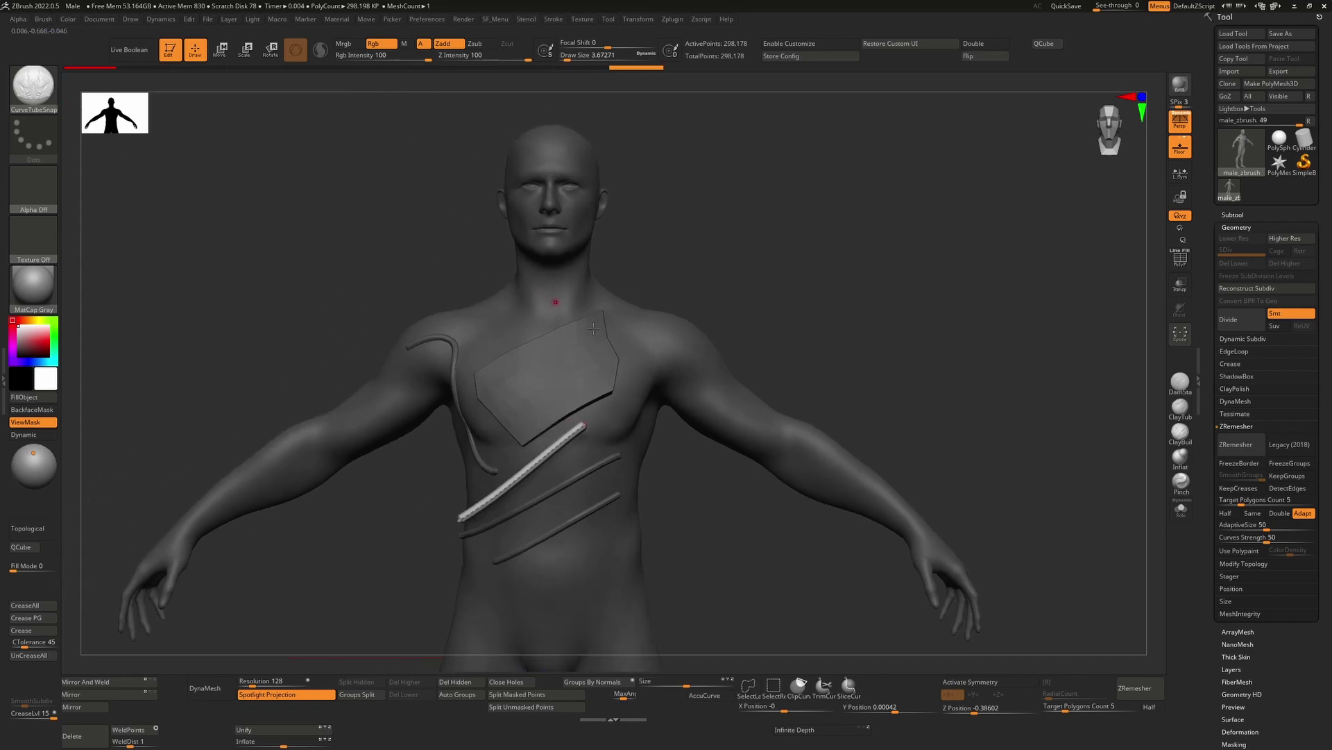
Check the Picker Source options, then turn the arm curve into a tube and orbit around it
click(392, 20)
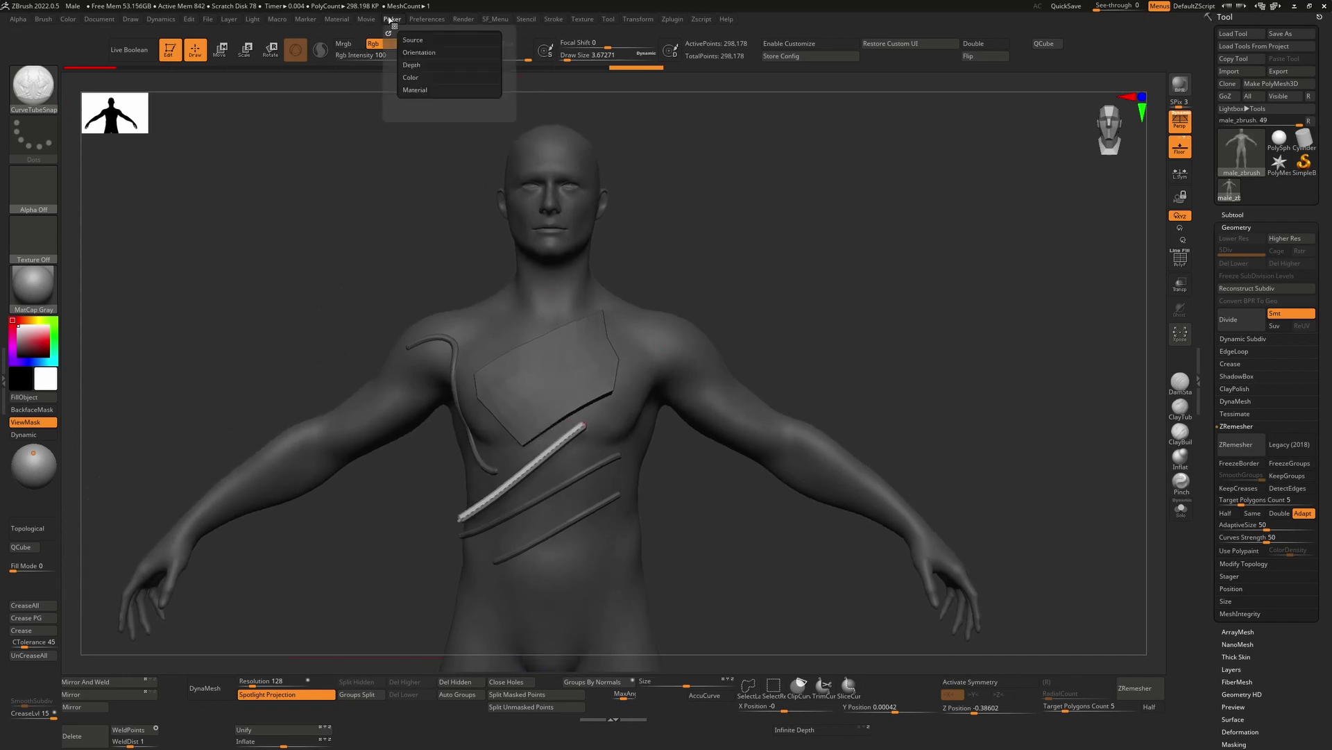
click(414, 40)
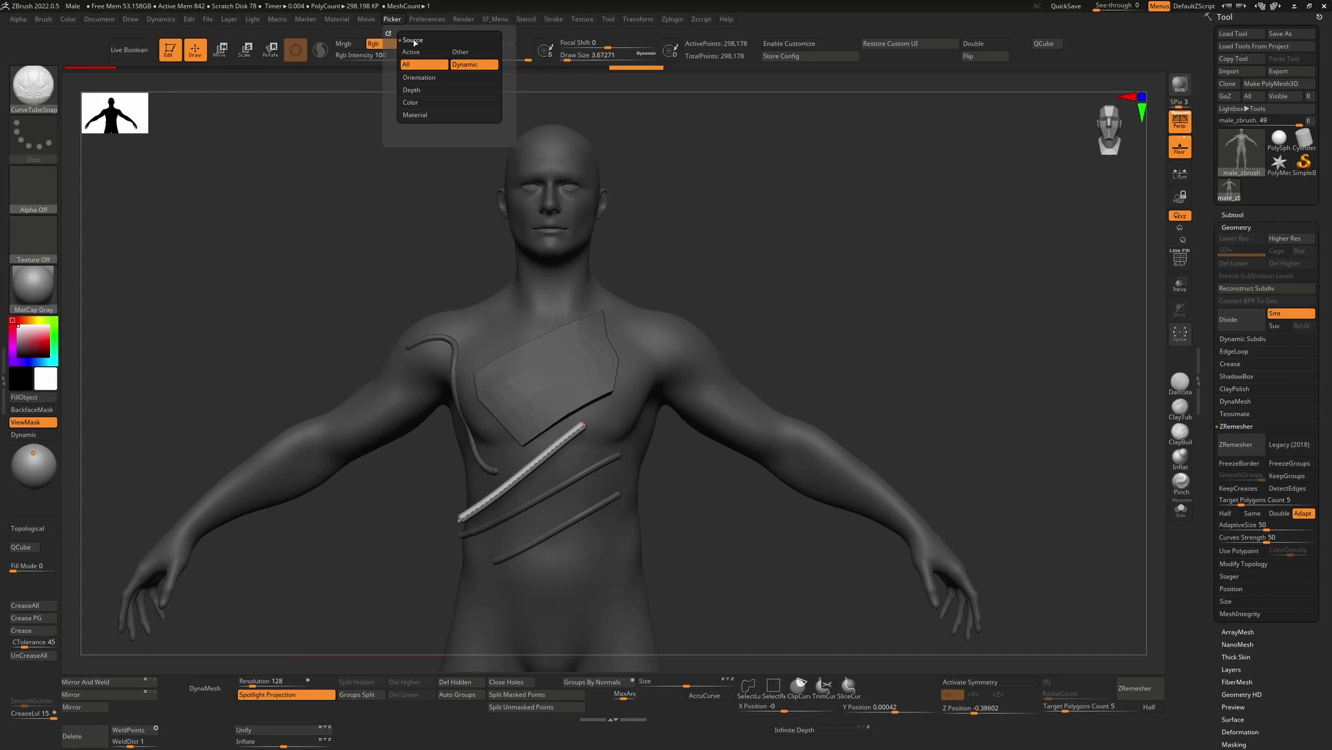
drag(836, 442, 836, 442)
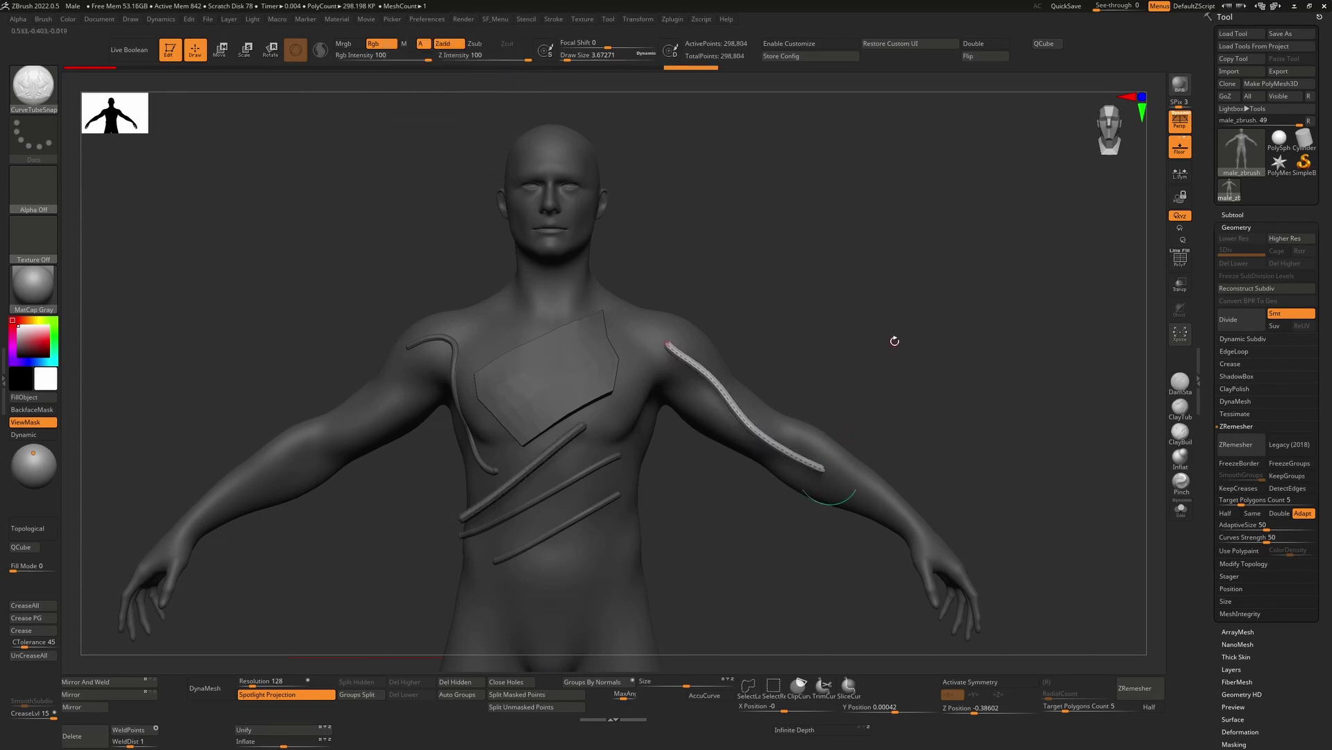
mouse_move(892, 343)
mouse_down()
mouse_move(921, 355)
mouse_move(830, 318)
mouse_up()
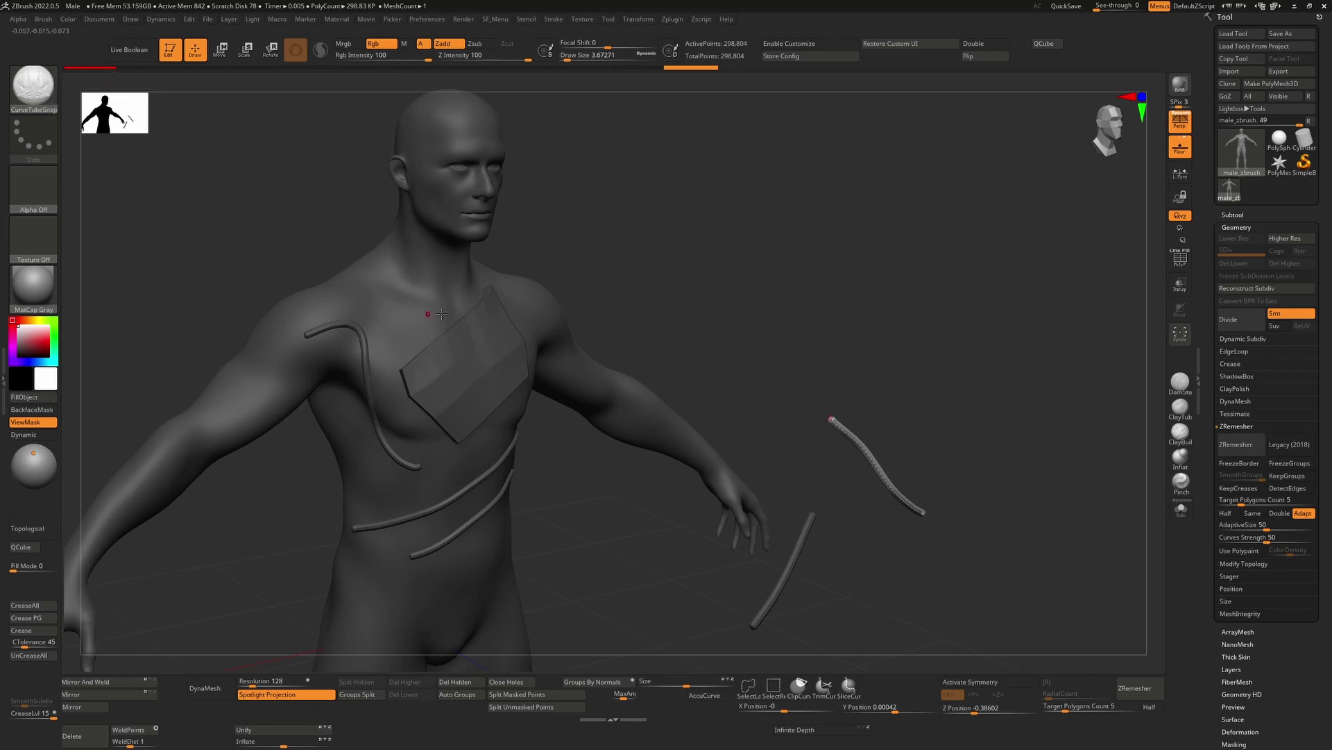
Briefly switch the tool to PolySphere, then return to the tube-snapping brush
click(1279, 139)
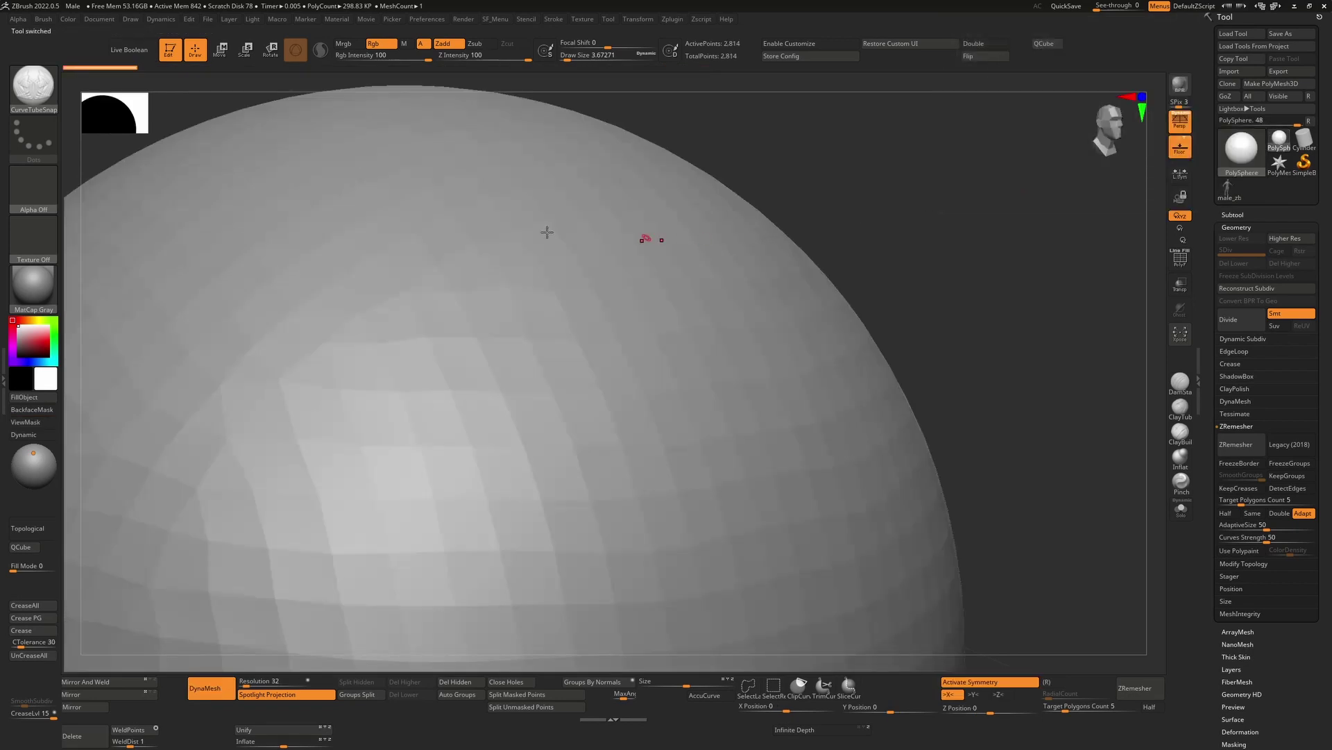
key(b)
key(s)
key(t)
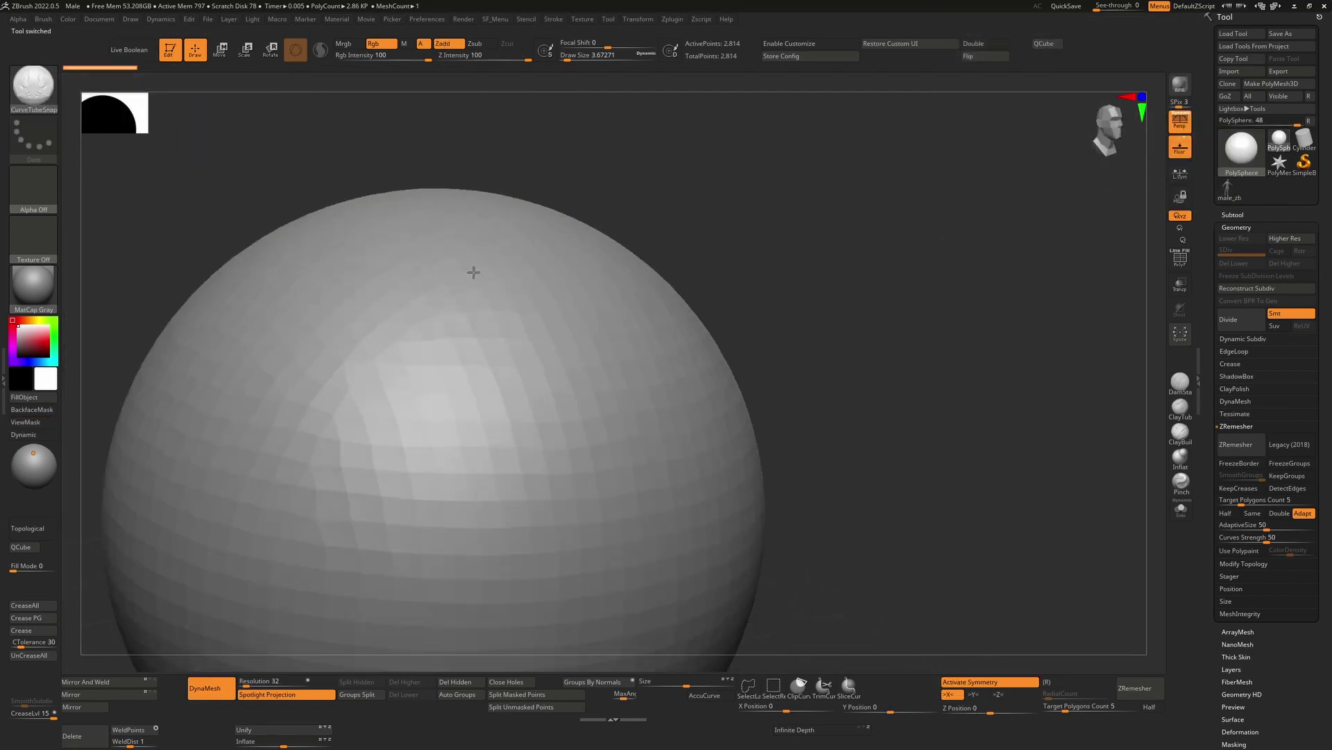
key(f)
Back on the male figure, draw a tube across shoulder and chest, checking it from the side
click(1228, 187)
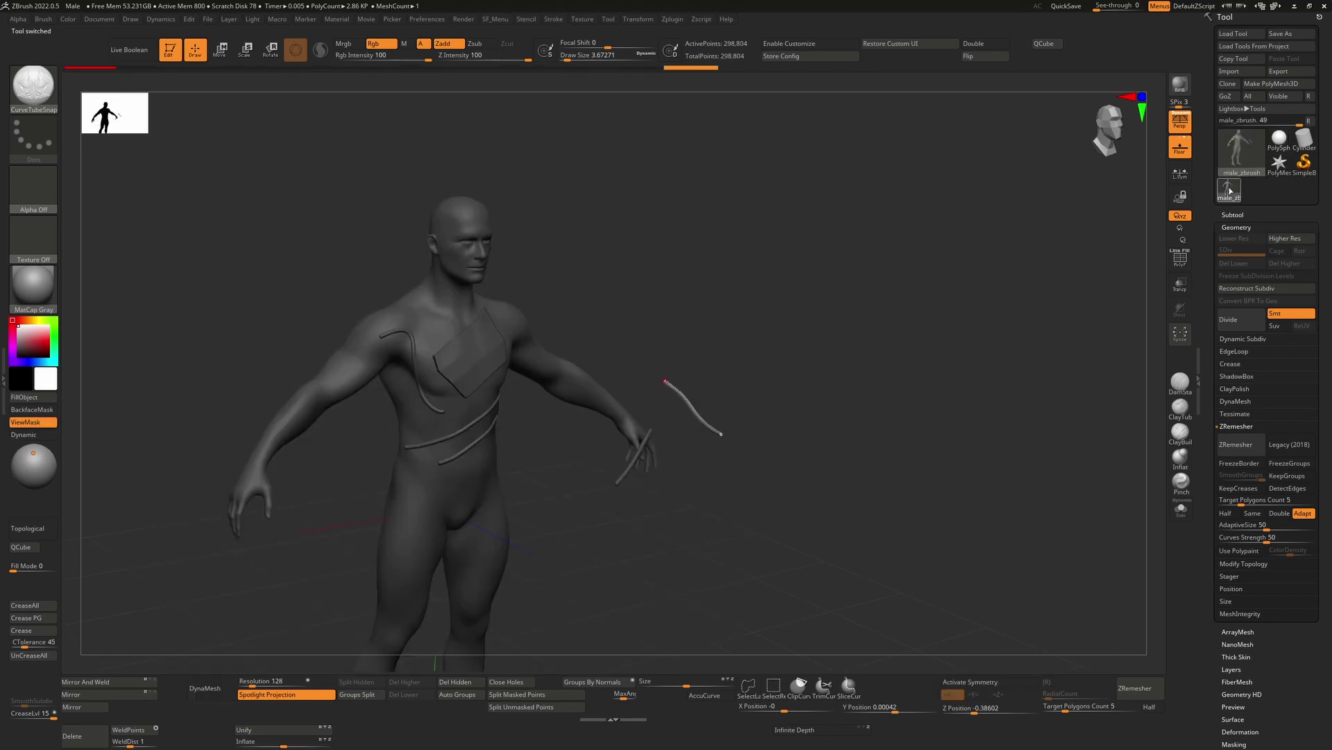
scroll(609, 272, up, 2)
scroll(714, 268, up, 2)
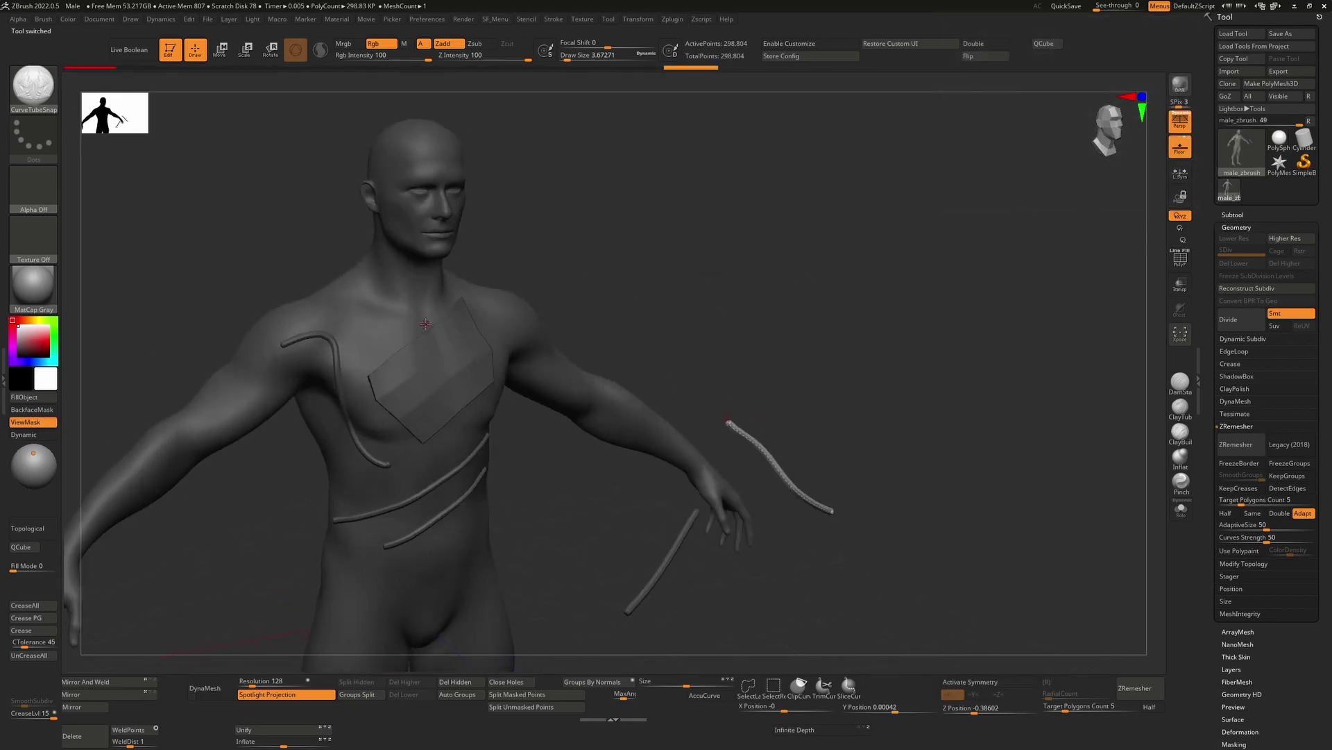
drag(386, 321, 272, 393)
mouse_move(521, 261)
mouse_down()
mouse_move(639, 258)
mouse_move(744, 350)
mouse_up()
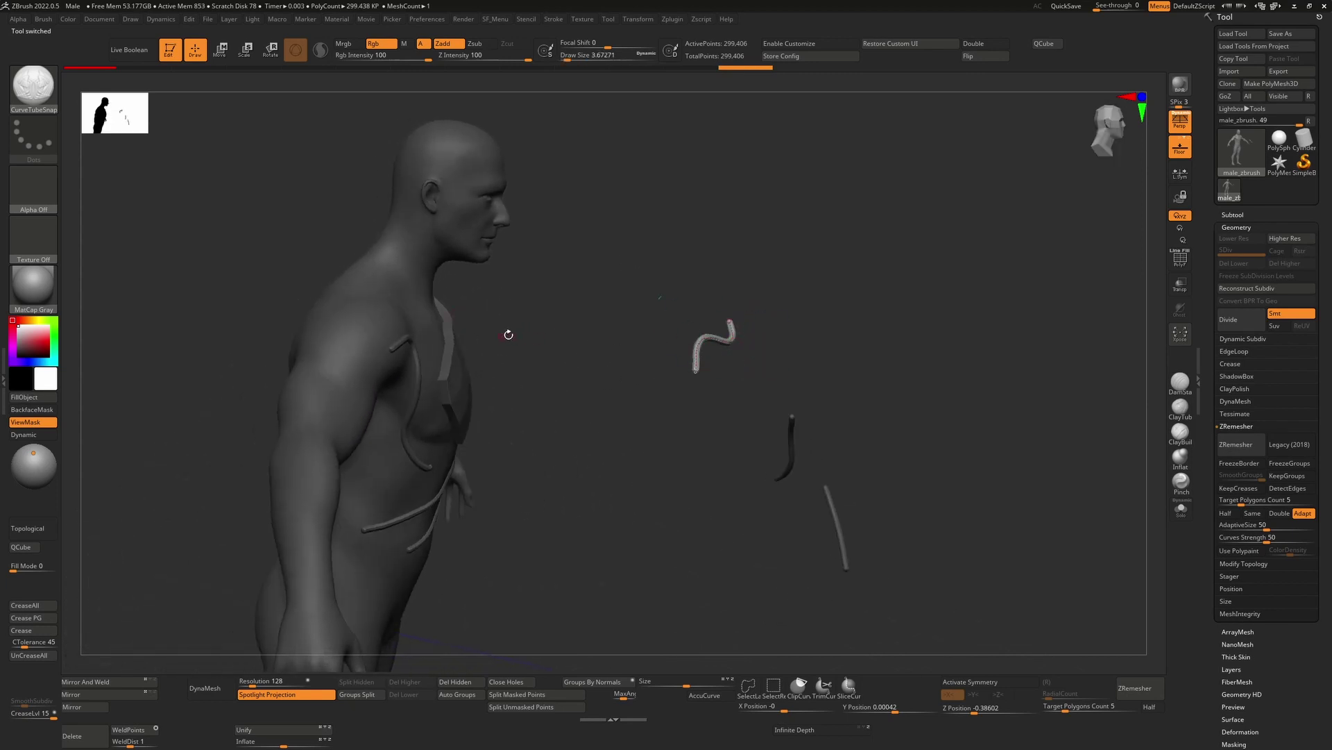
mouse_move(509, 334)
mouse_down()
mouse_move(740, 277)
mouse_move(720, 274)
mouse_up()
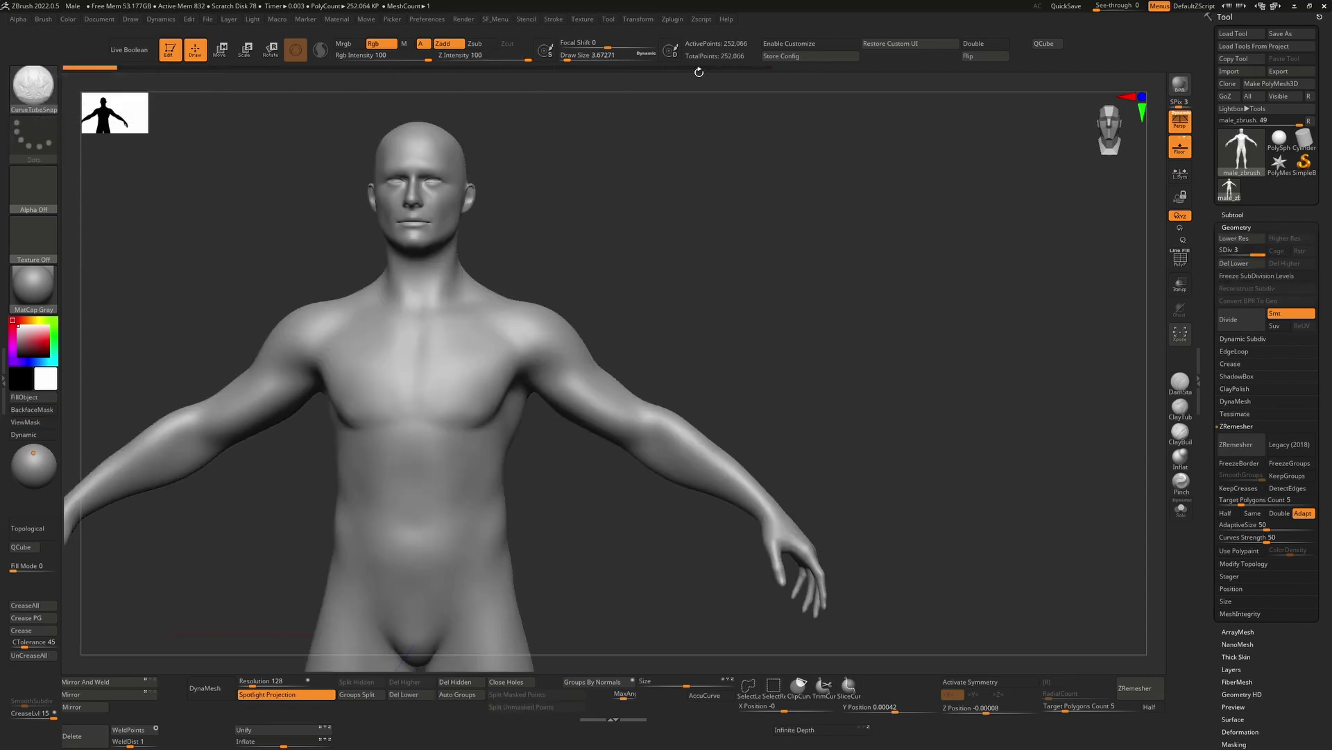
Restore all undone strokes, then add tubes across the upper chest and along the chest
drag(100, 72, 763, 70)
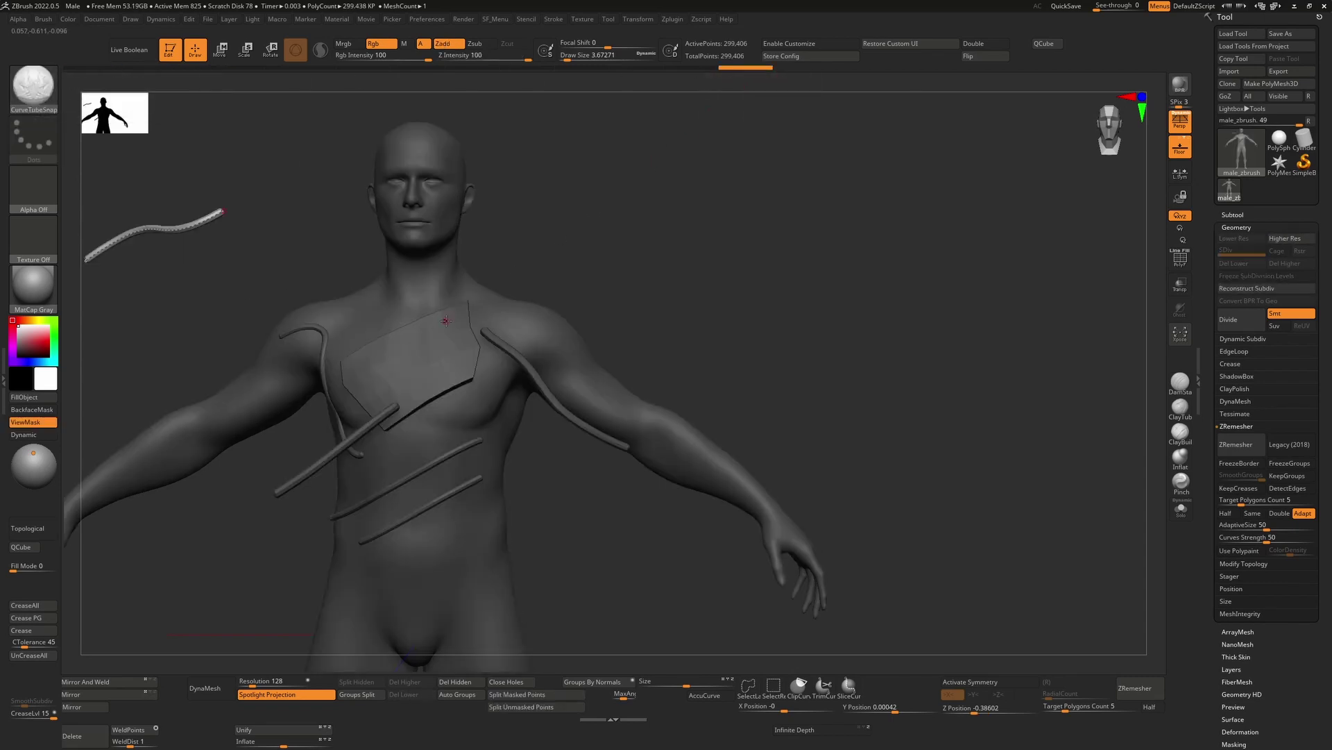
drag(438, 288, 366, 336)
drag(703, 268, 471, 444)
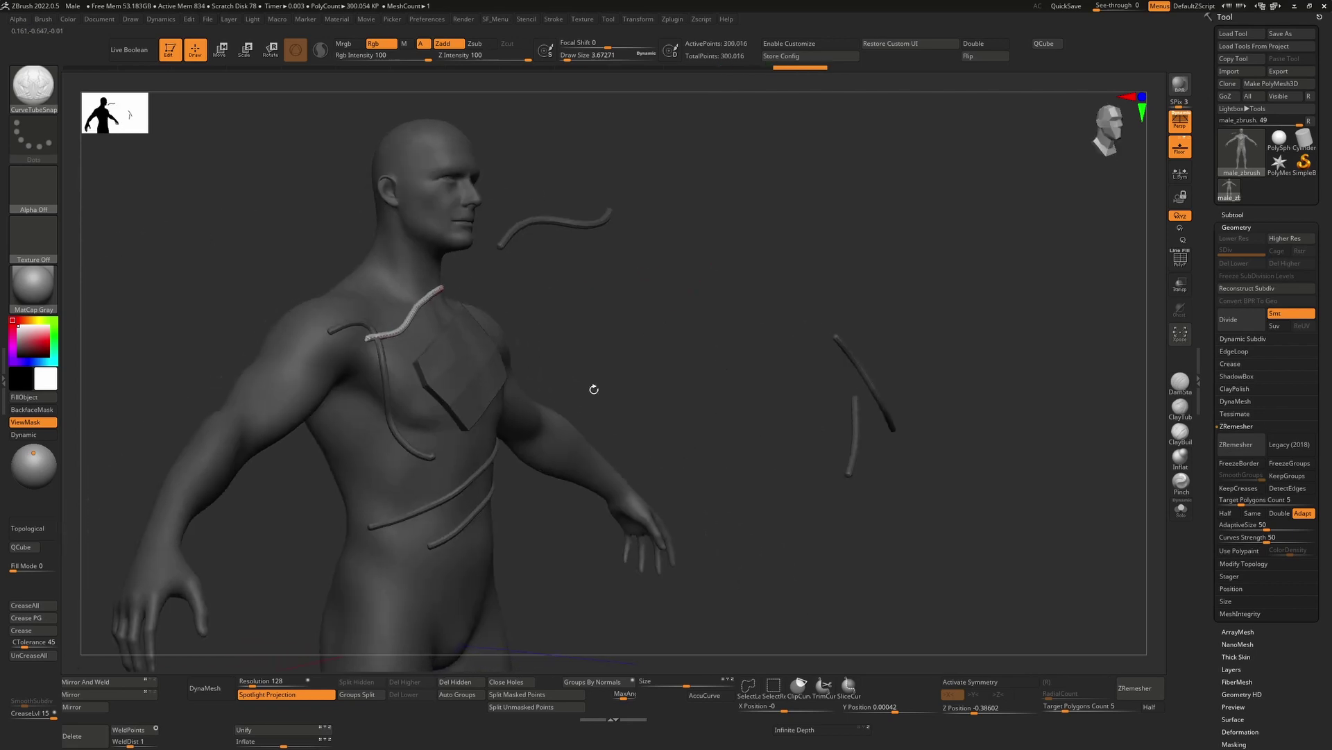
drag(333, 352, 269, 372)
drag(645, 260, 709, 289)
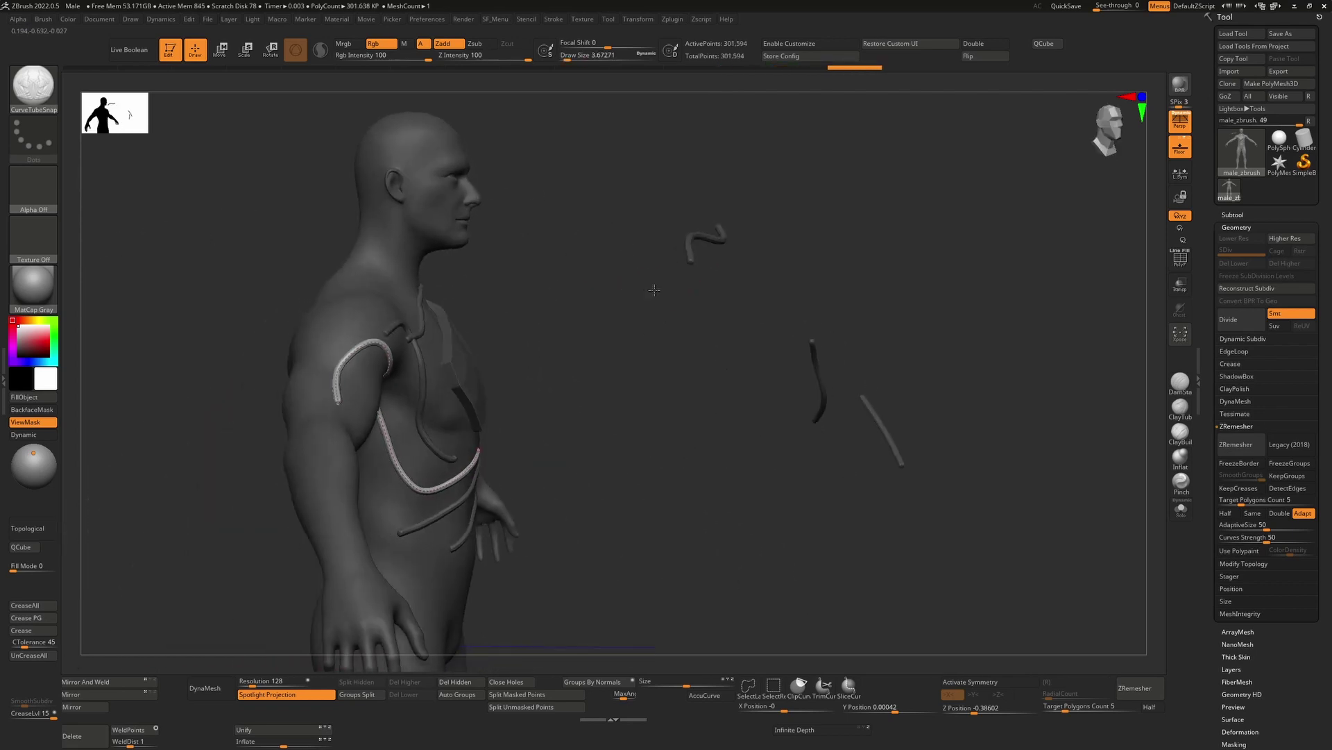